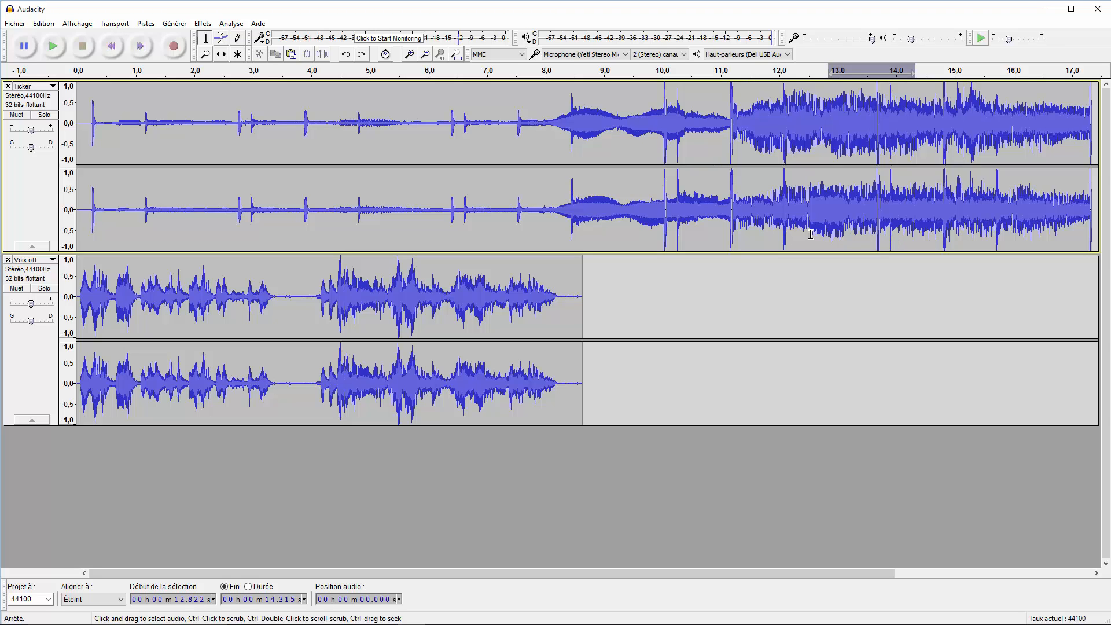
Fade out the Ticker track from about 11.992 s to 13.584 s and play the faded section.
left_click_drag(779, 214, 871, 206)
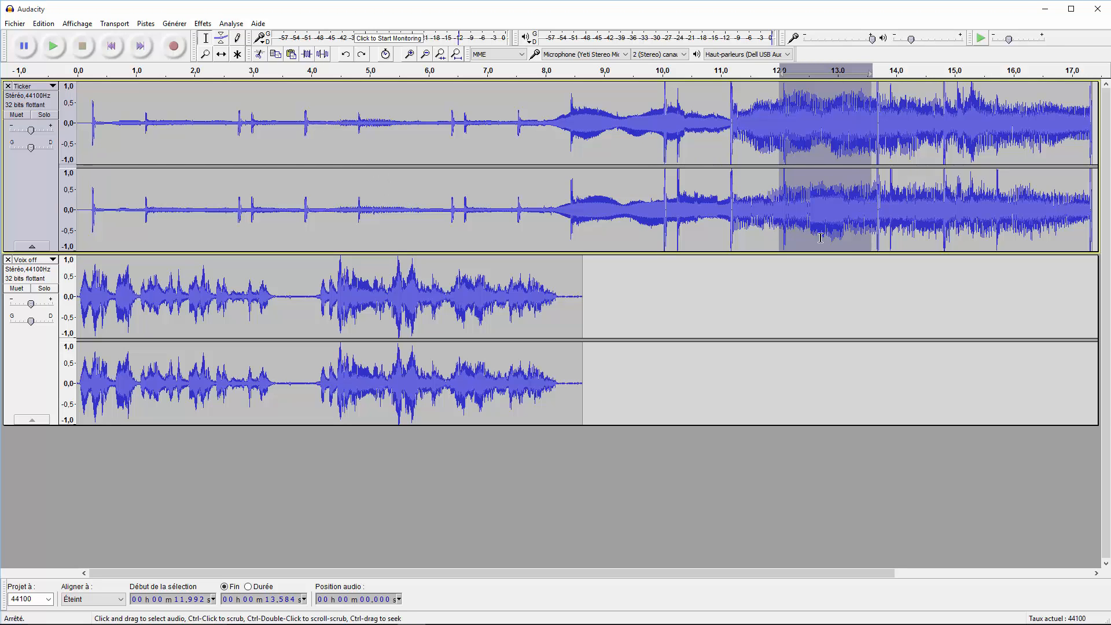
left_click(60, 49)
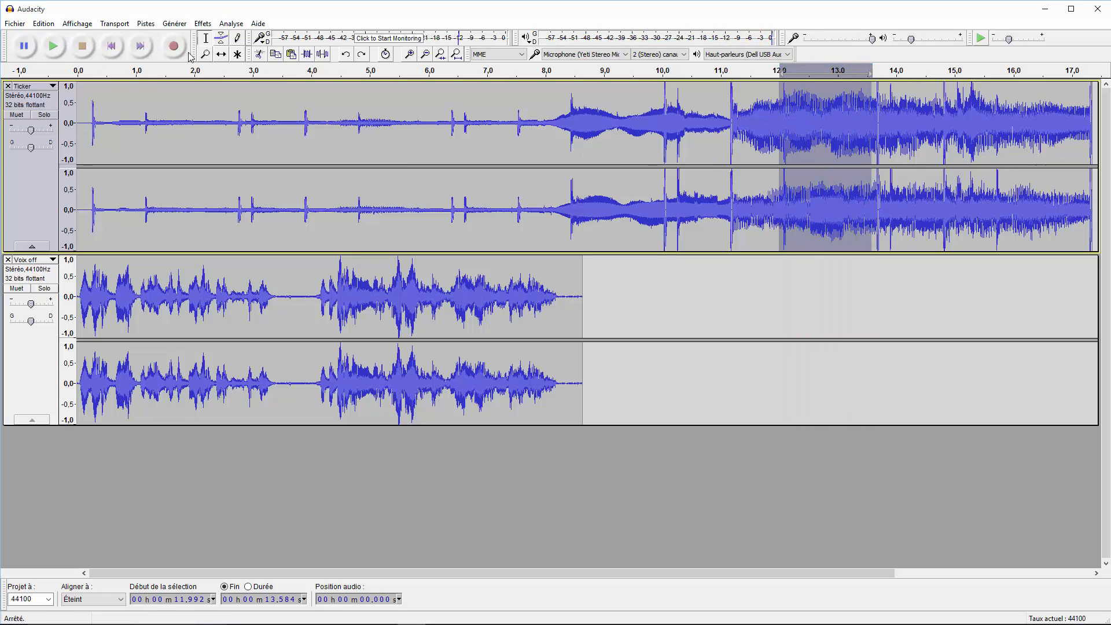
left_click(204, 24)
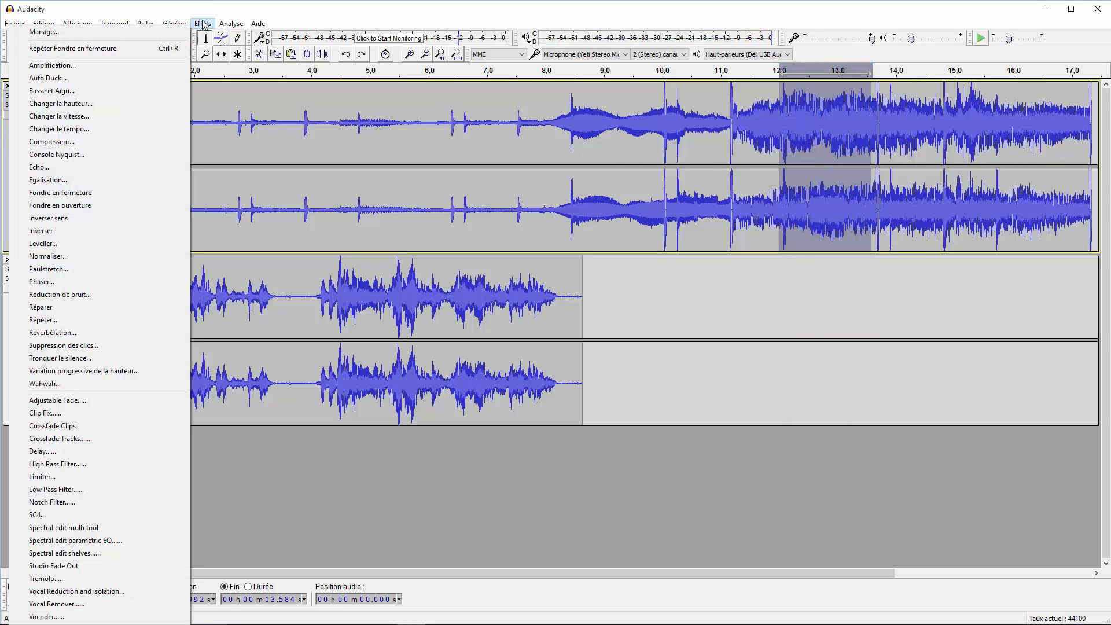
left_click(88, 195)
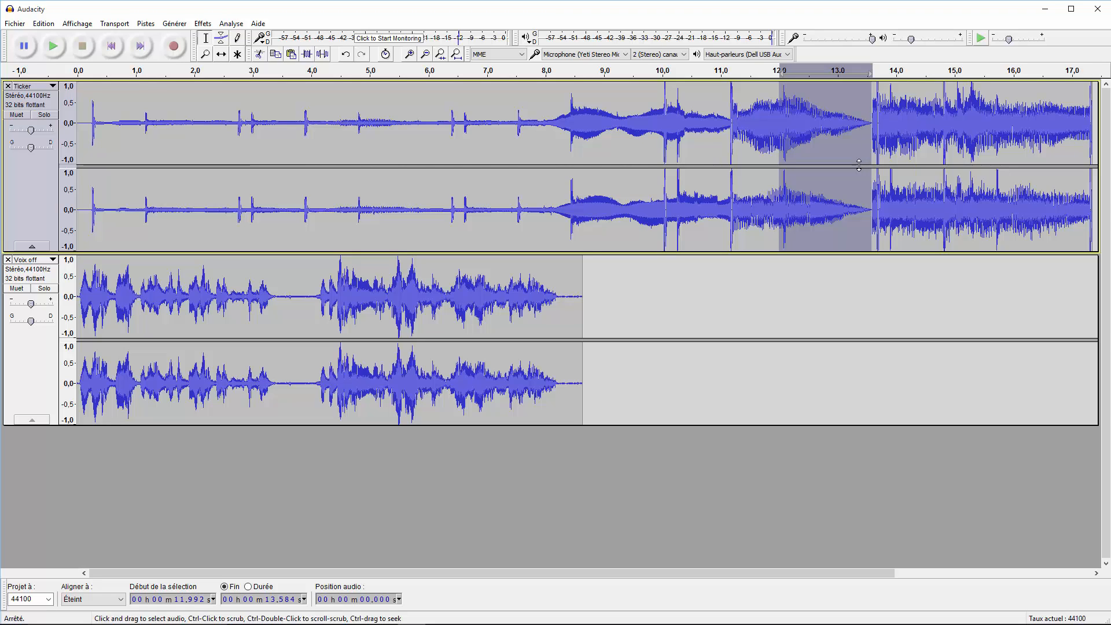
left_click(54, 50)
Repeat the fade-out once on the same Ticker selection, comparing it by ear with the single fade.
key("ctrl+r")
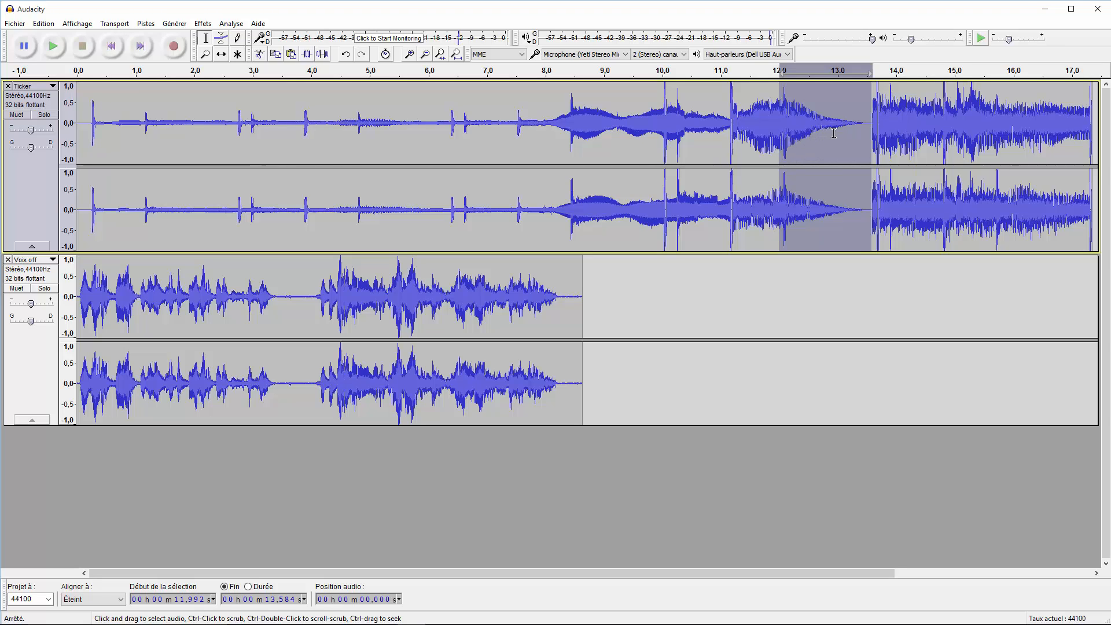
left_click(54, 47)
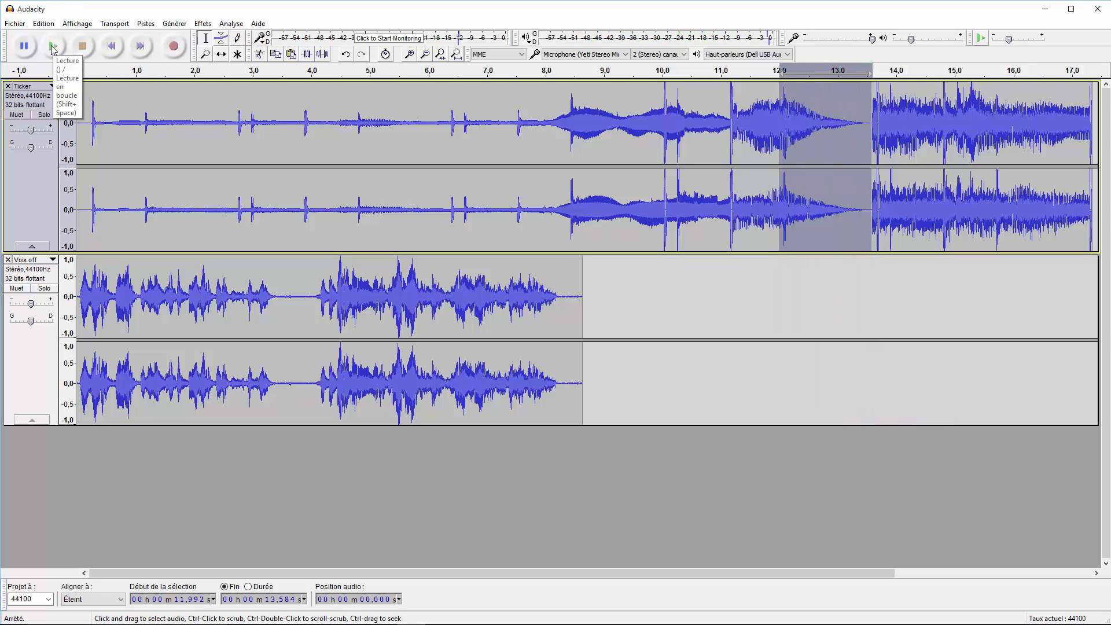
left_click(53, 49)
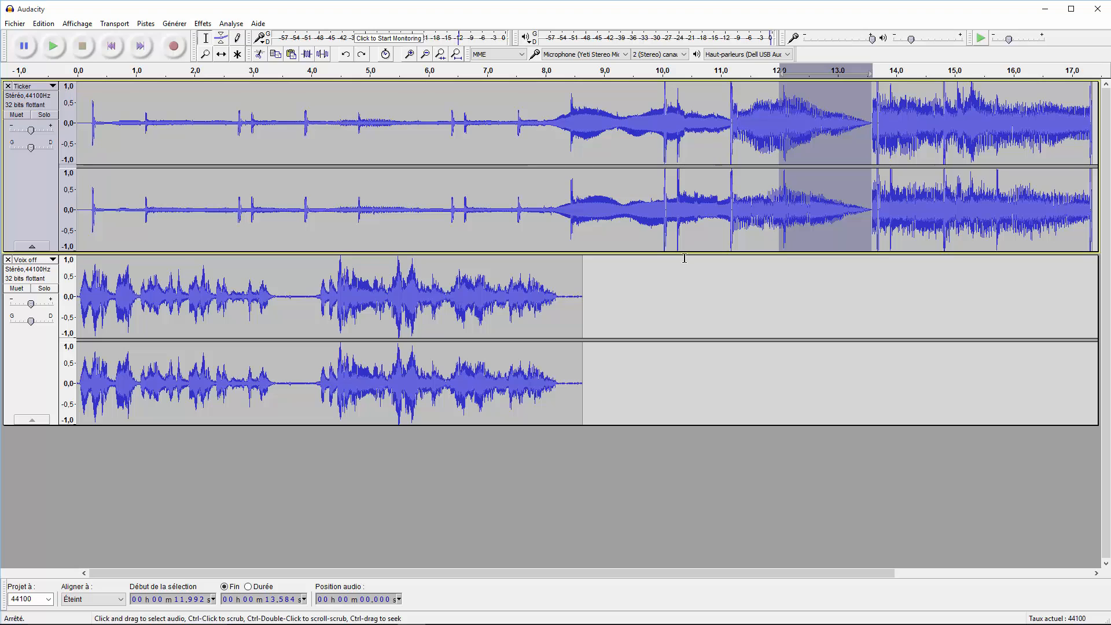
key("ctrl+y")
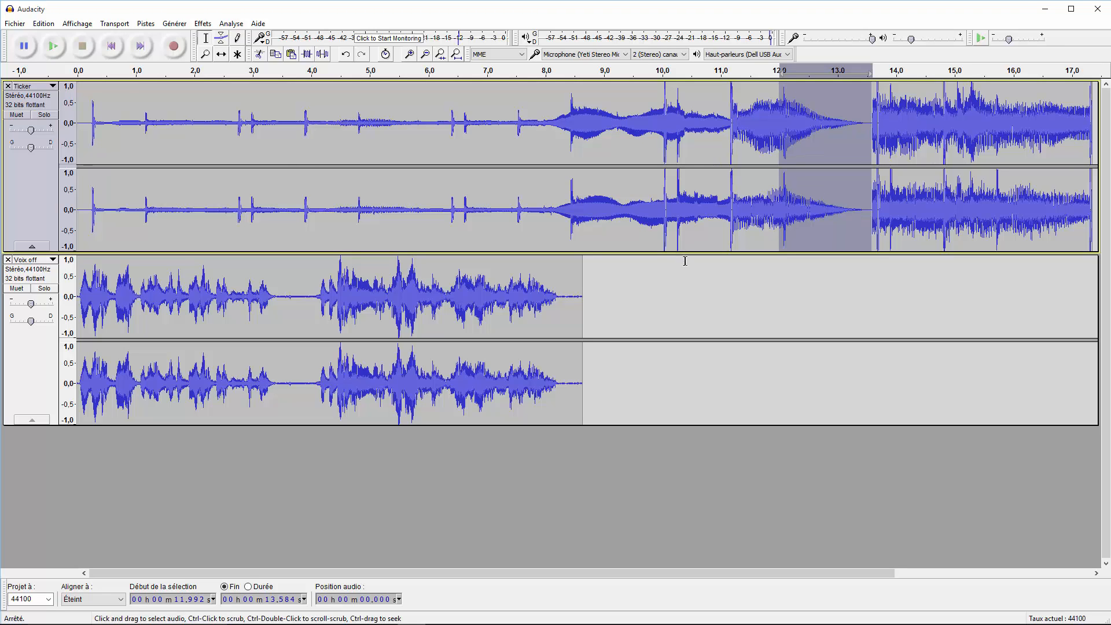
Try repeating the fade-out several more times on the same Ticker selection and play it.
key("ctrl+r")
key("ctrl+r")
key("ctrl+r")
key("ctrl+r")
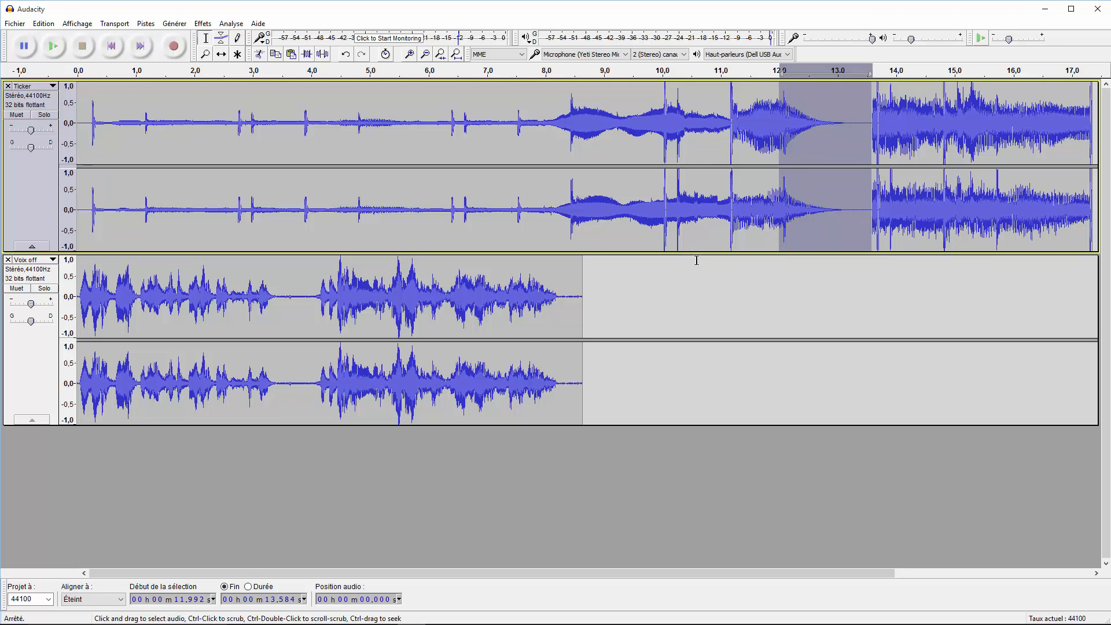
key("ctrl+r")
key("ctrl+r")
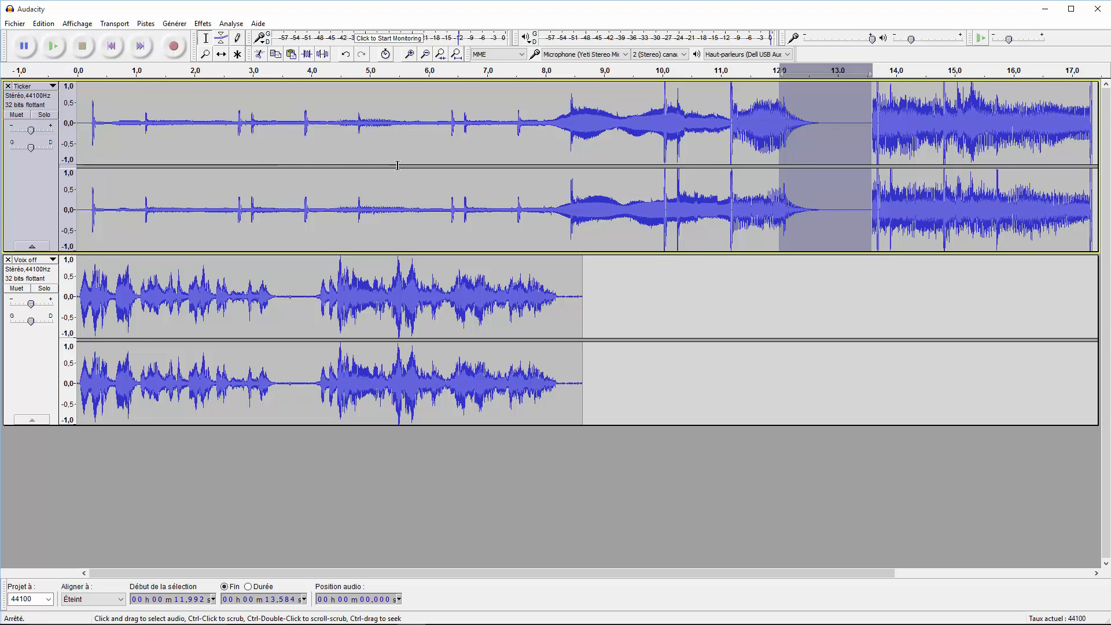
left_click(53, 50)
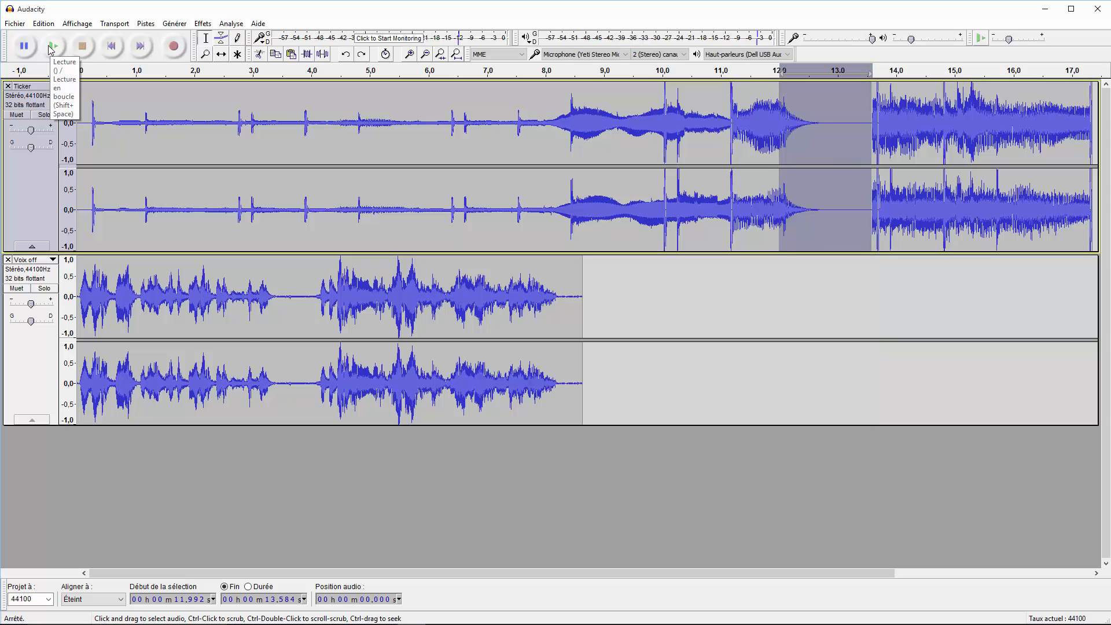
Undo the extra fade-outs on the Ticker selection, keeping only the original fade and one repetition.
key("ctrl+z")
key("ctrl+z")
key("ctrl+z")
key("ctrl+z")
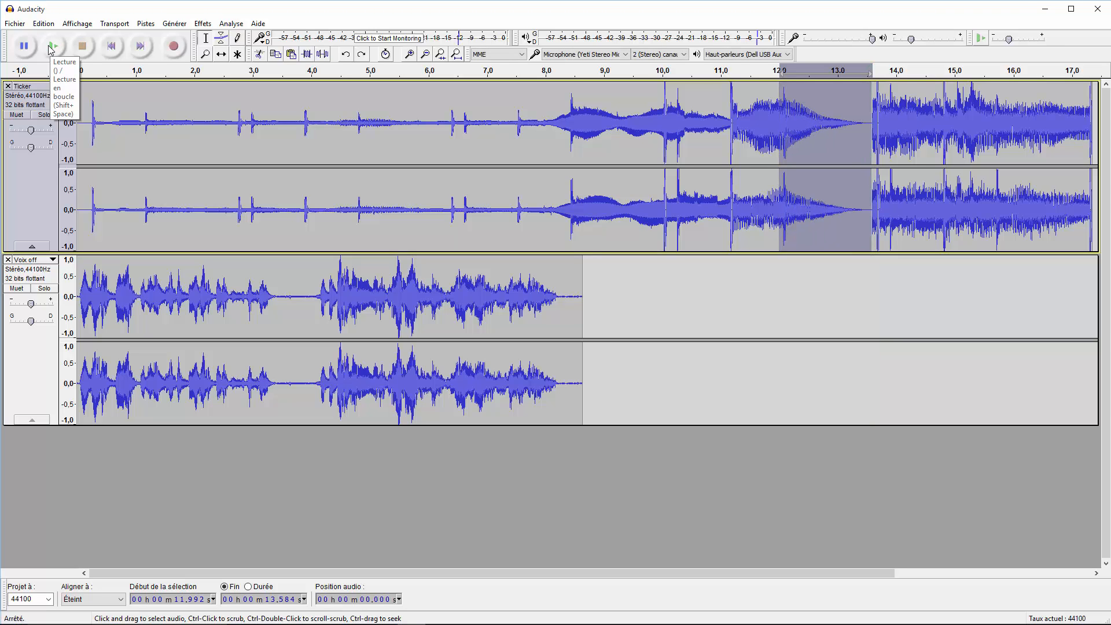
key("ctrl+z")
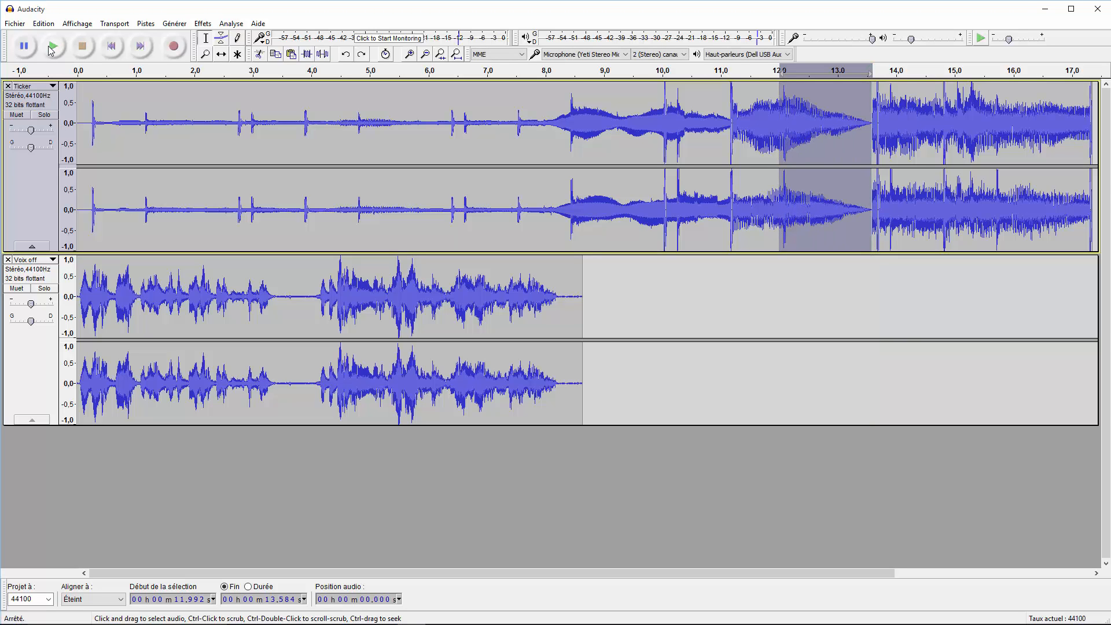
key("ctrl+y")
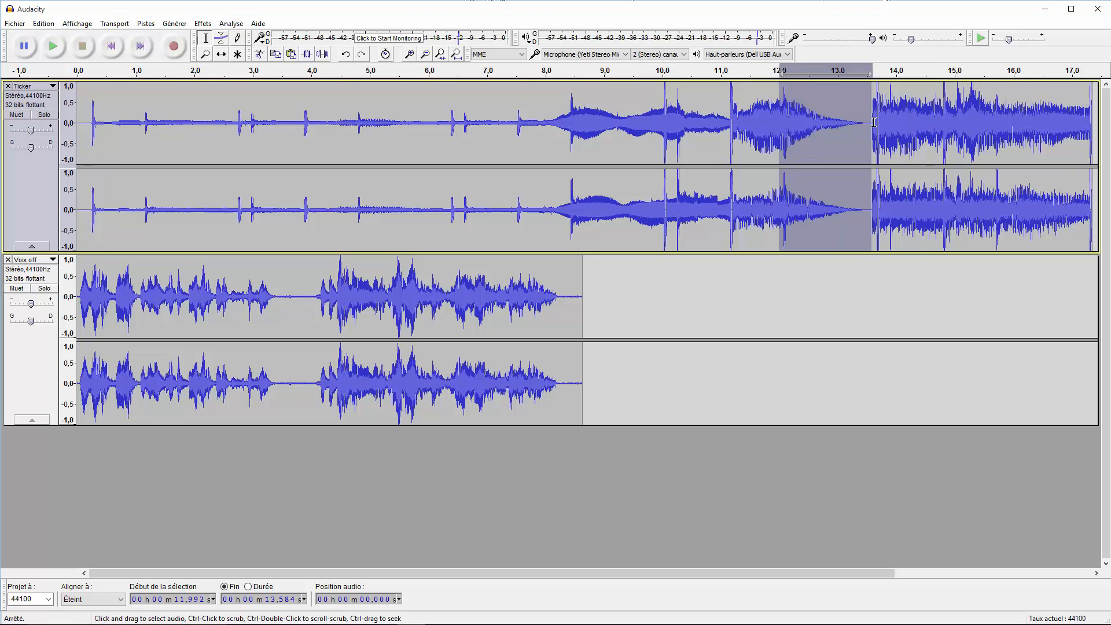
Fade in the Ticker track from about 13.544 s to 14.760 s, applying the fade-in twice.
left_click_drag(874, 122, 941, 122)
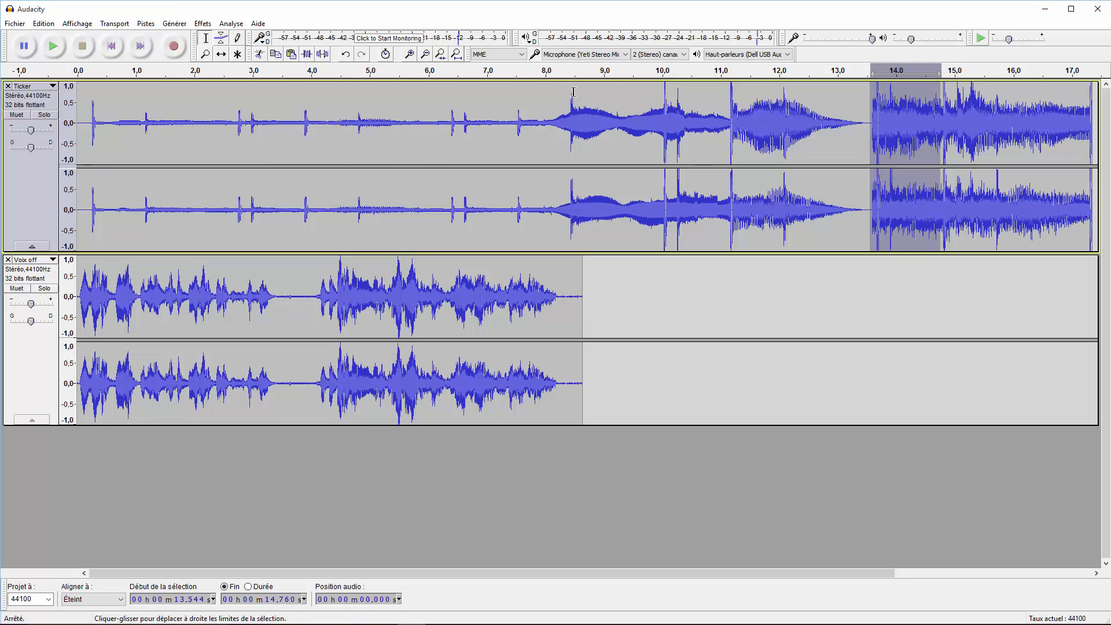
left_click(203, 23)
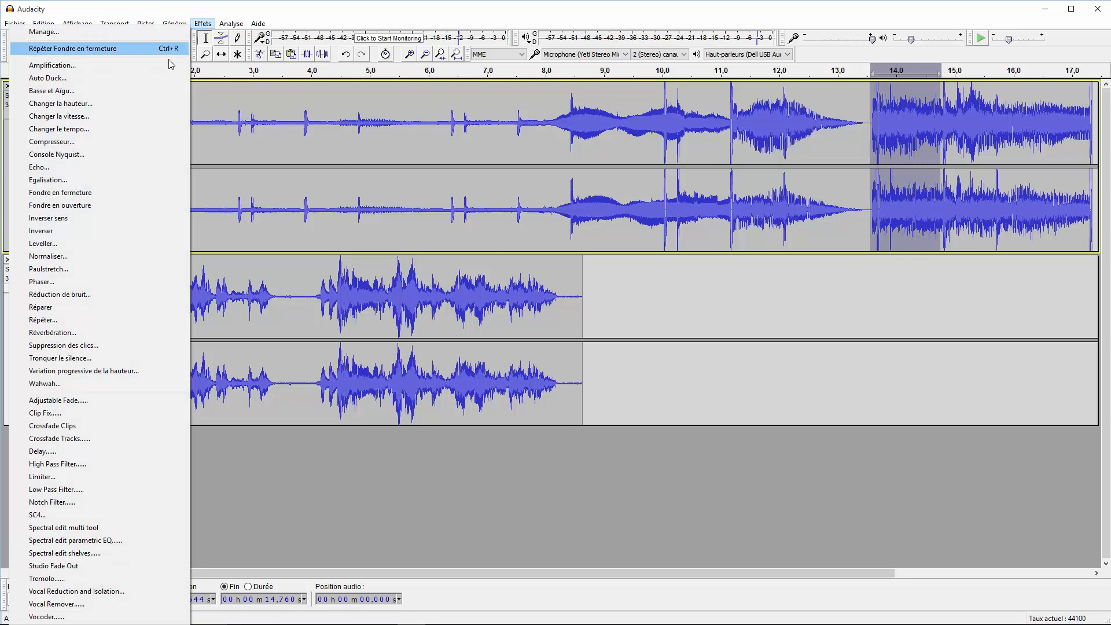
left_click(91, 207)
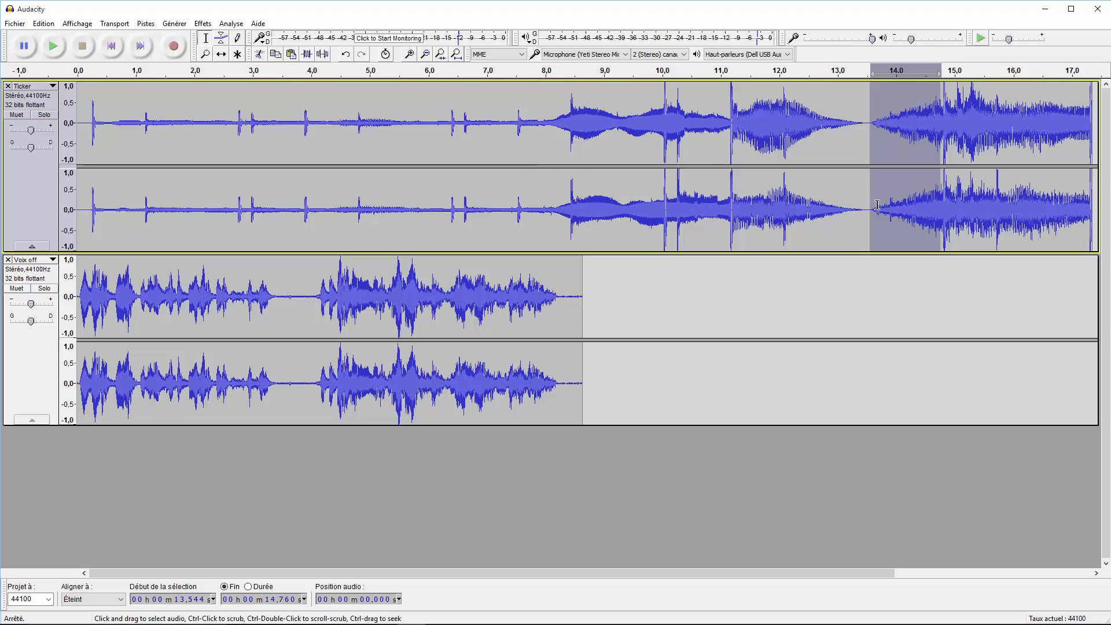
key("ctrl+r")
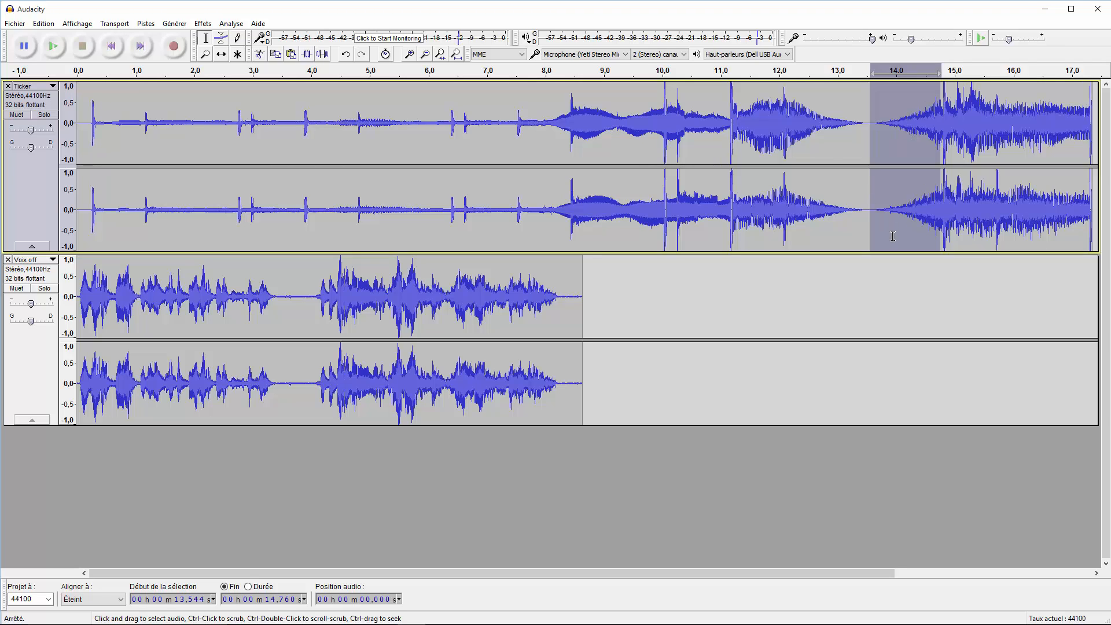
Play the fade-out and fade-in transition on the Ticker track from about 11.784 s, and stop playback.
left_click(826, 203)
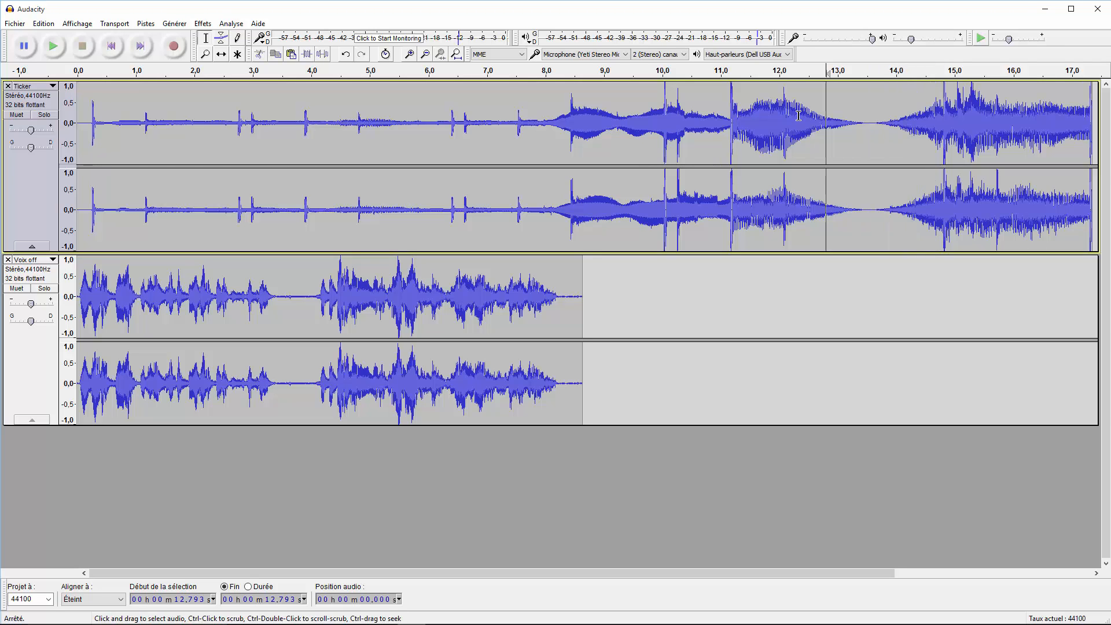
left_click_drag(799, 116, 850, 116)
left_click(869, 119)
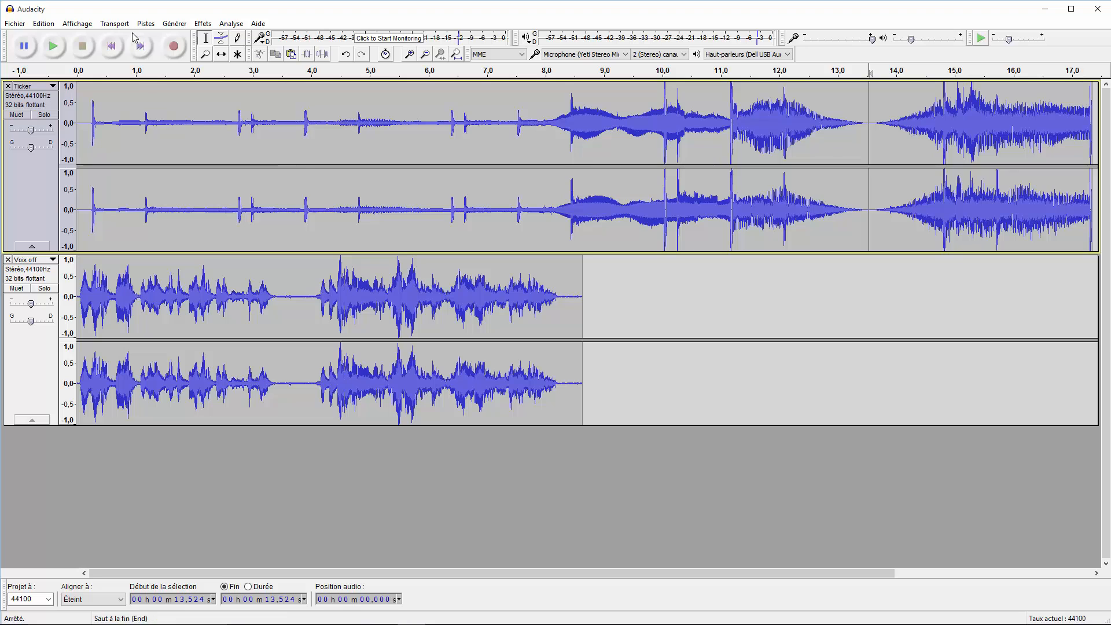
left_click(767, 118)
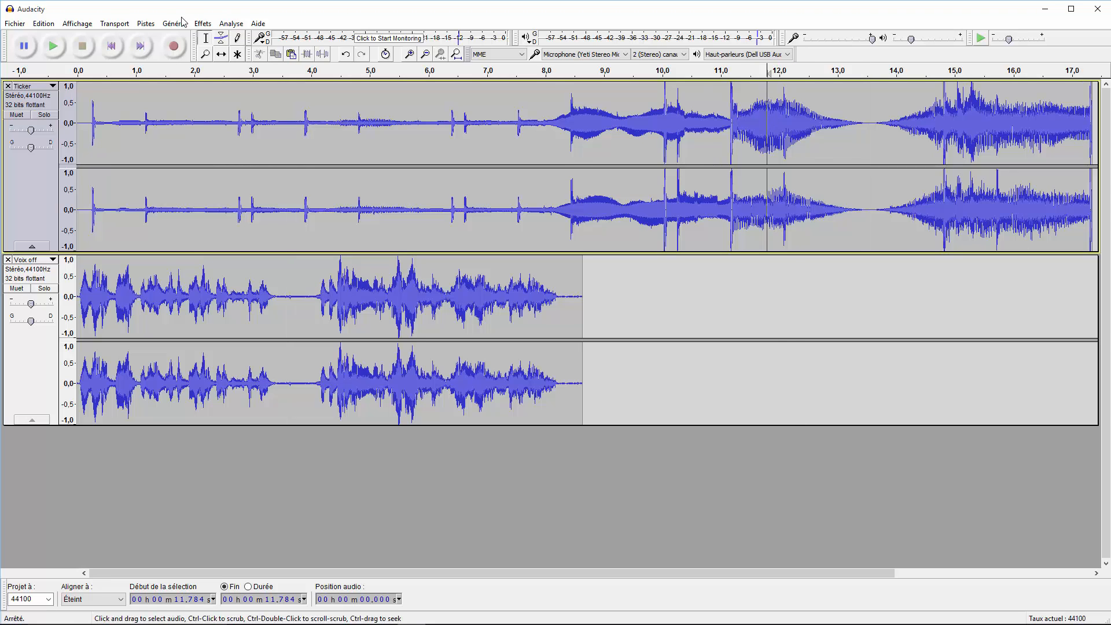
left_click(52, 46)
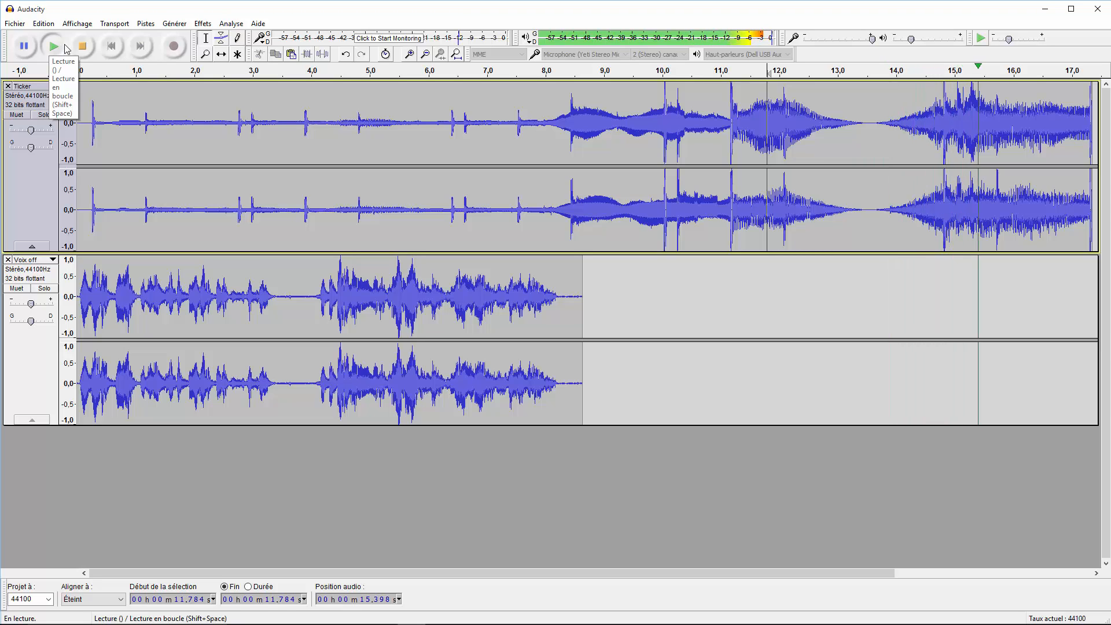
left_click(74, 47)
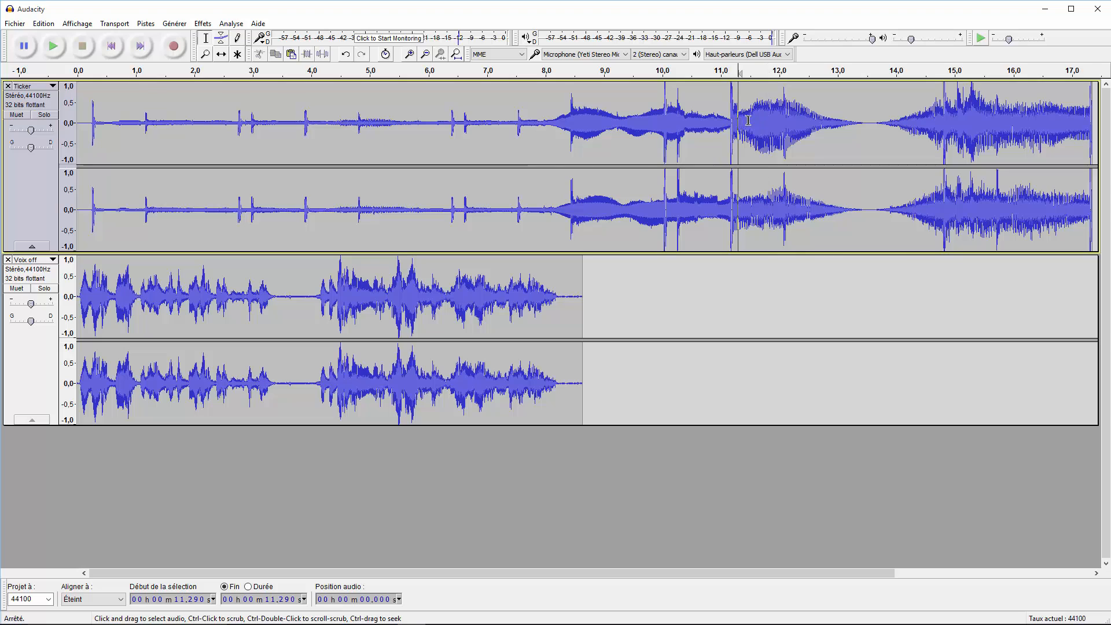
left_click_drag(751, 119, 1020, 124)
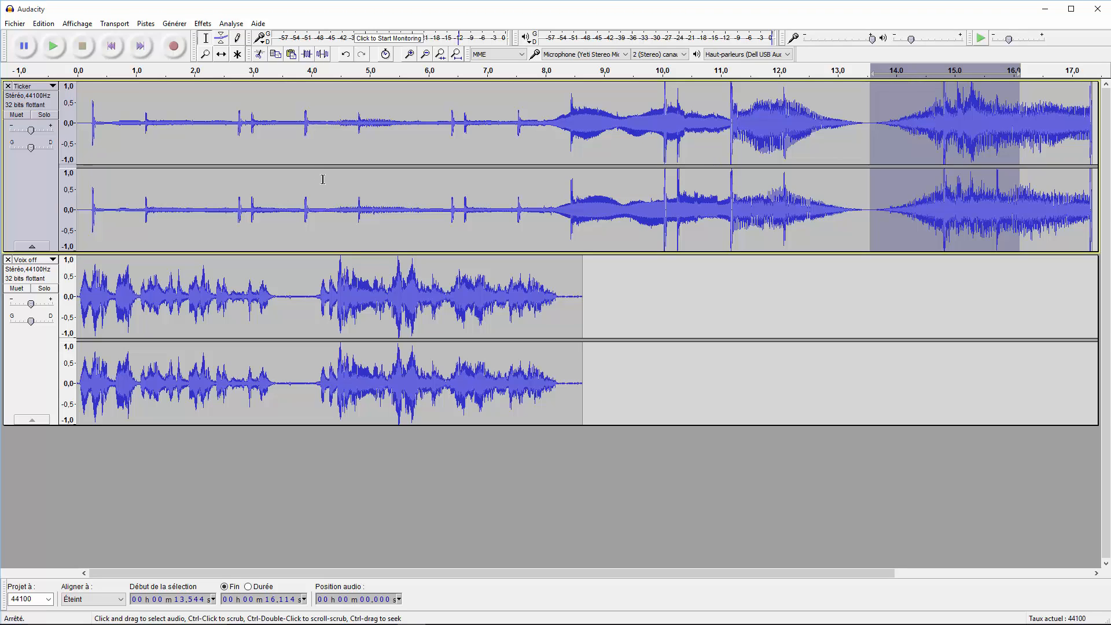
left_click_drag(95, 213, 496, 212)
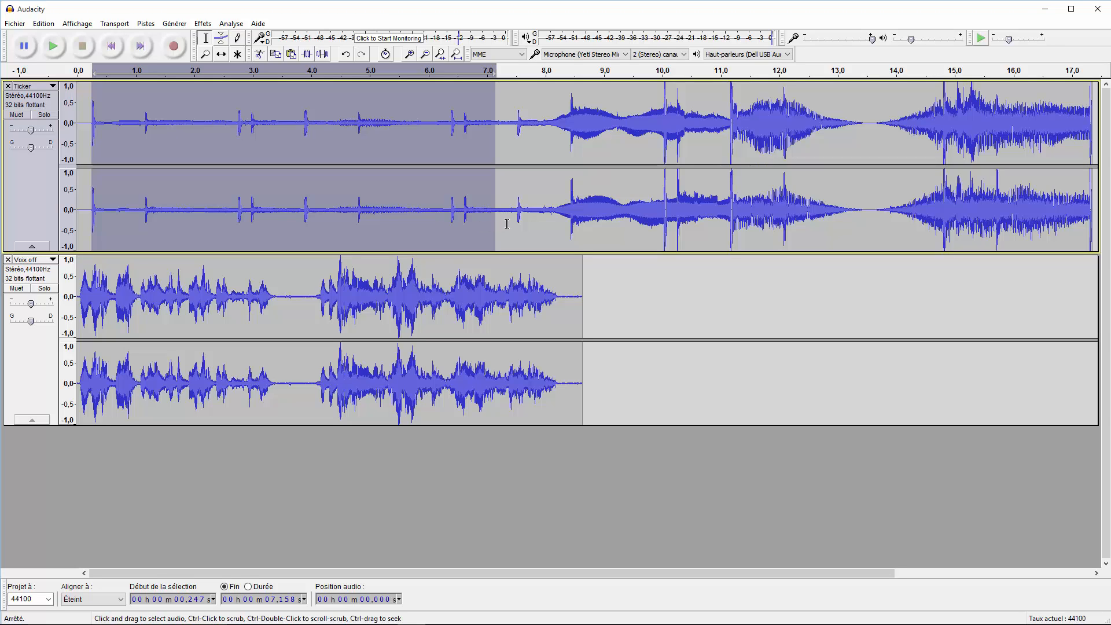
Examine the fade types and handy presets of Adjustable Fade for the Ticker section from about 12.180 s to 13.613 s, without applying it.
left_click_drag(874, 202, 791, 202)
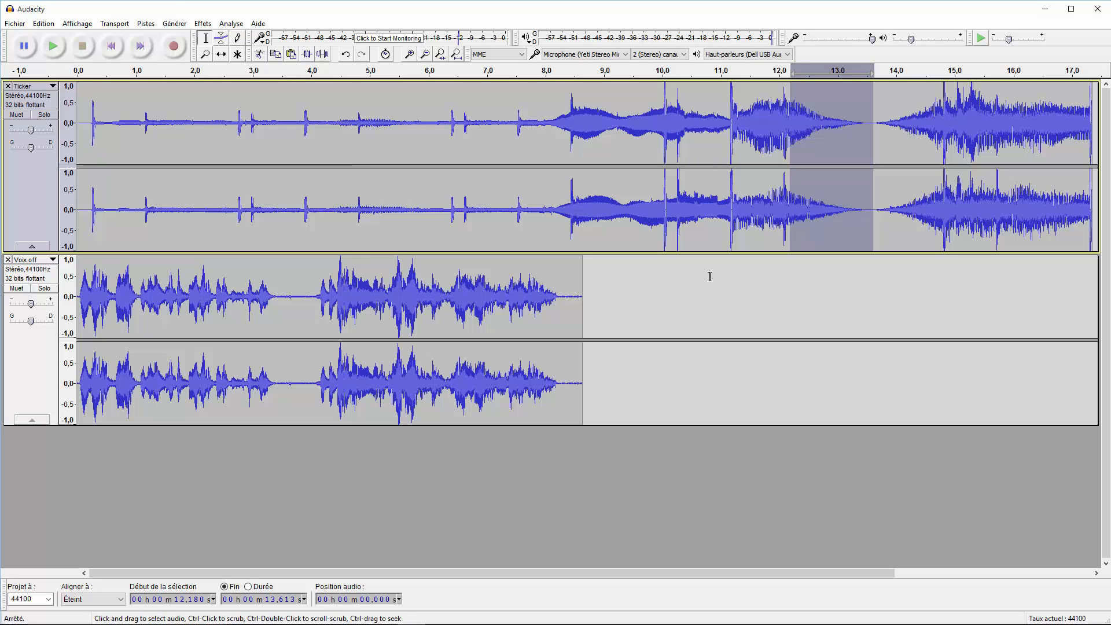
left_click(203, 23)
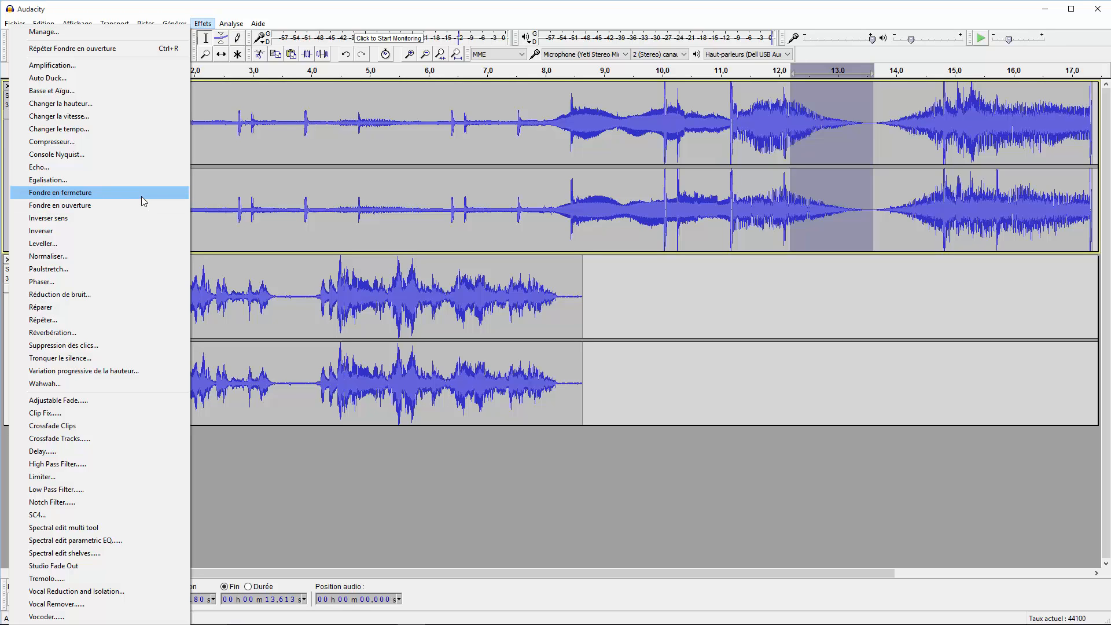
left_click(61, 401)
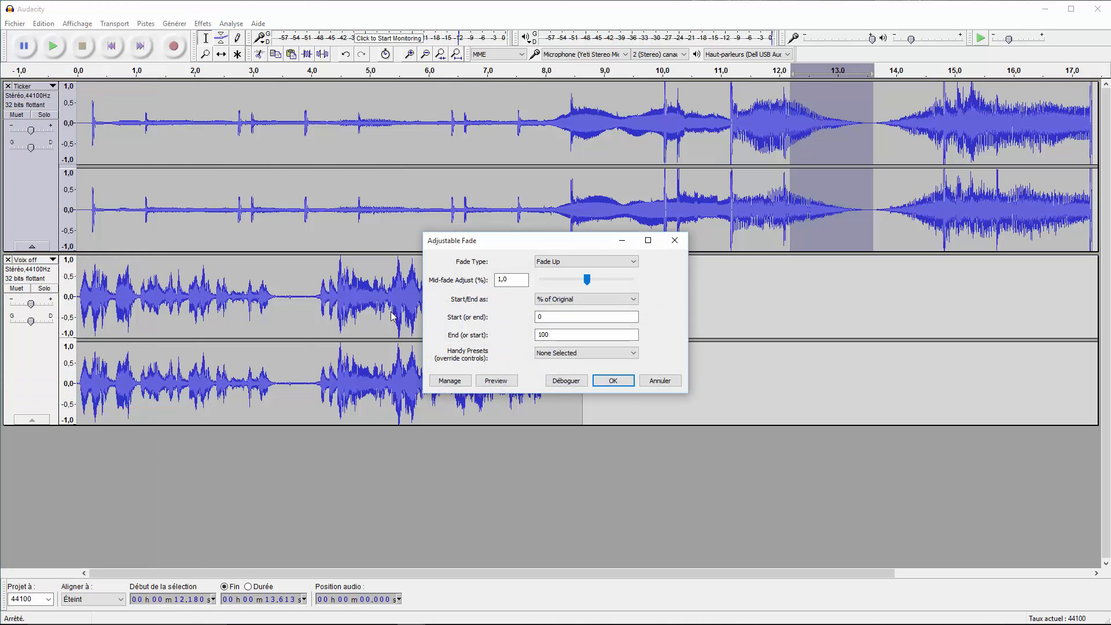
left_click(577, 262)
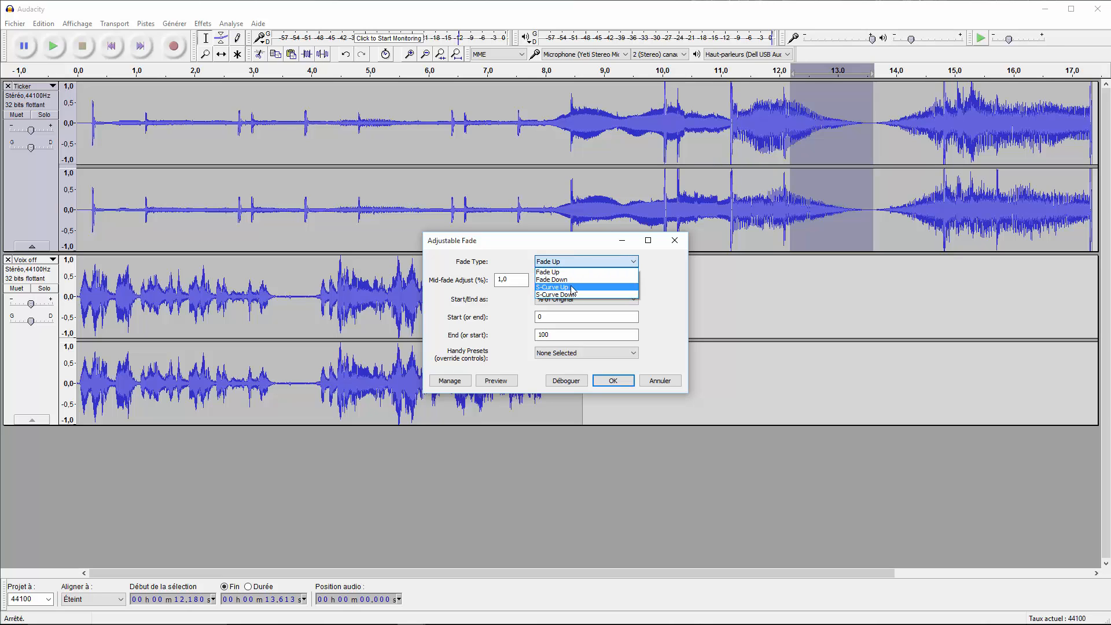
left_click(528, 265)
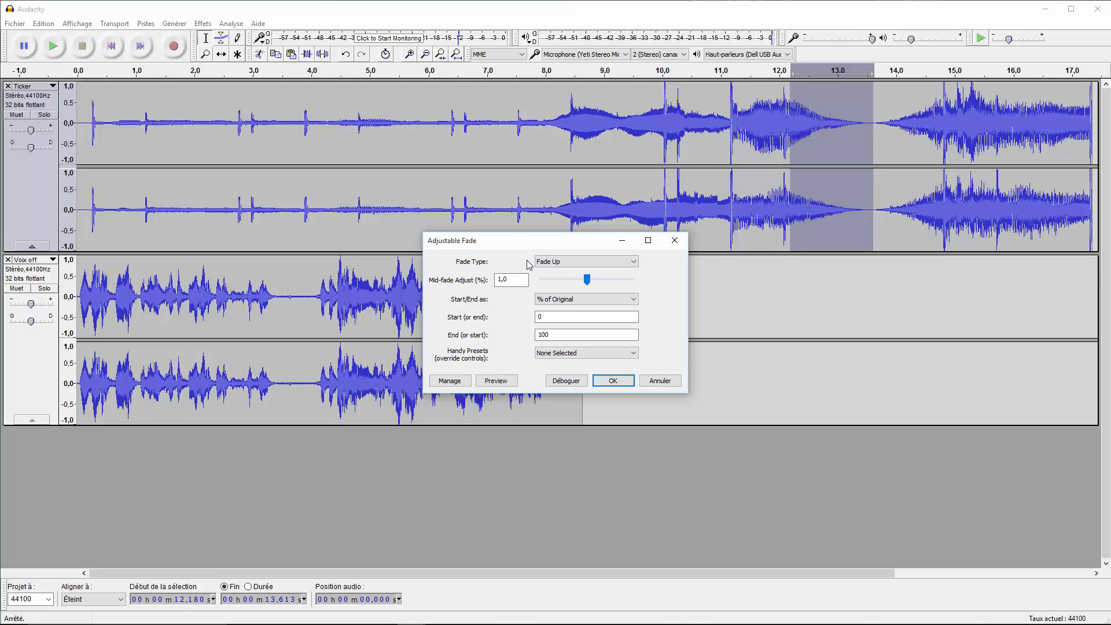
left_click(584, 319)
left_click(605, 353)
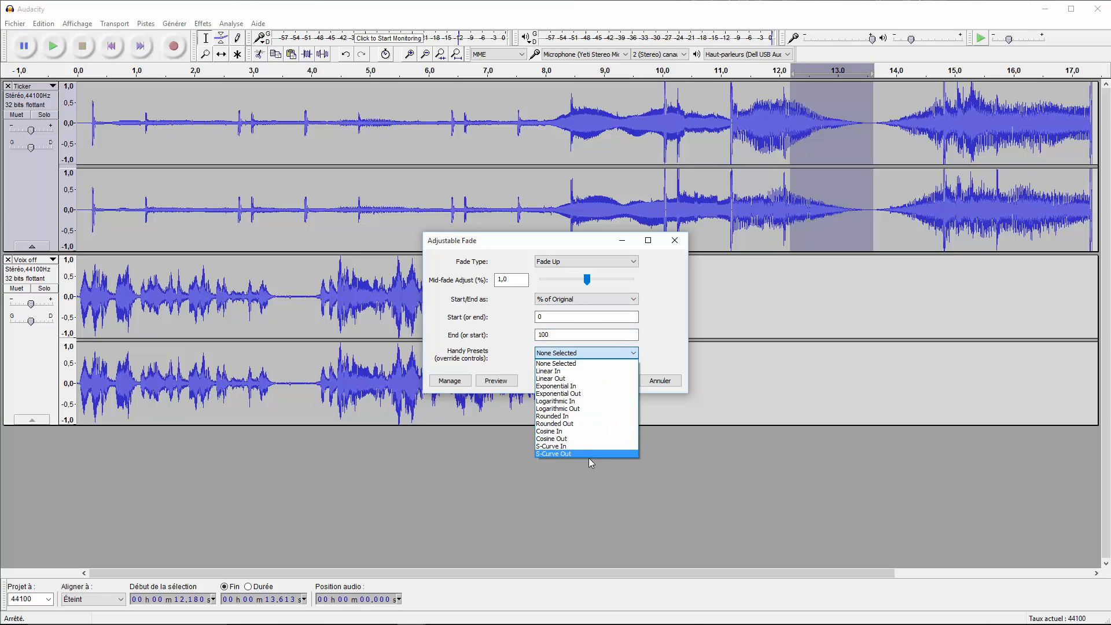
left_click(655, 353)
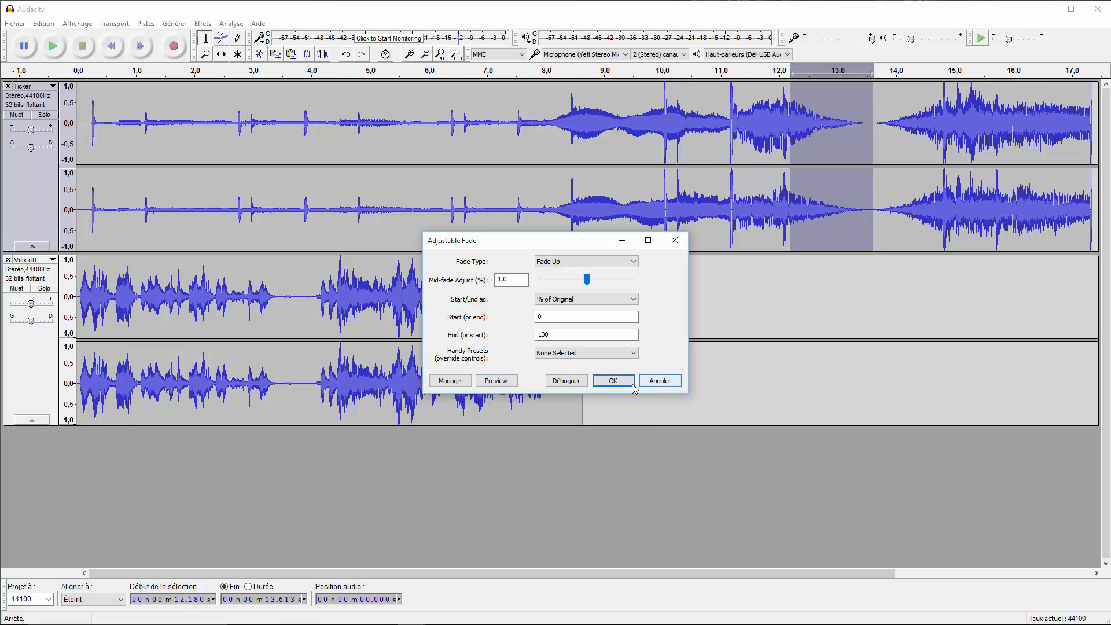
left_click(675, 241)
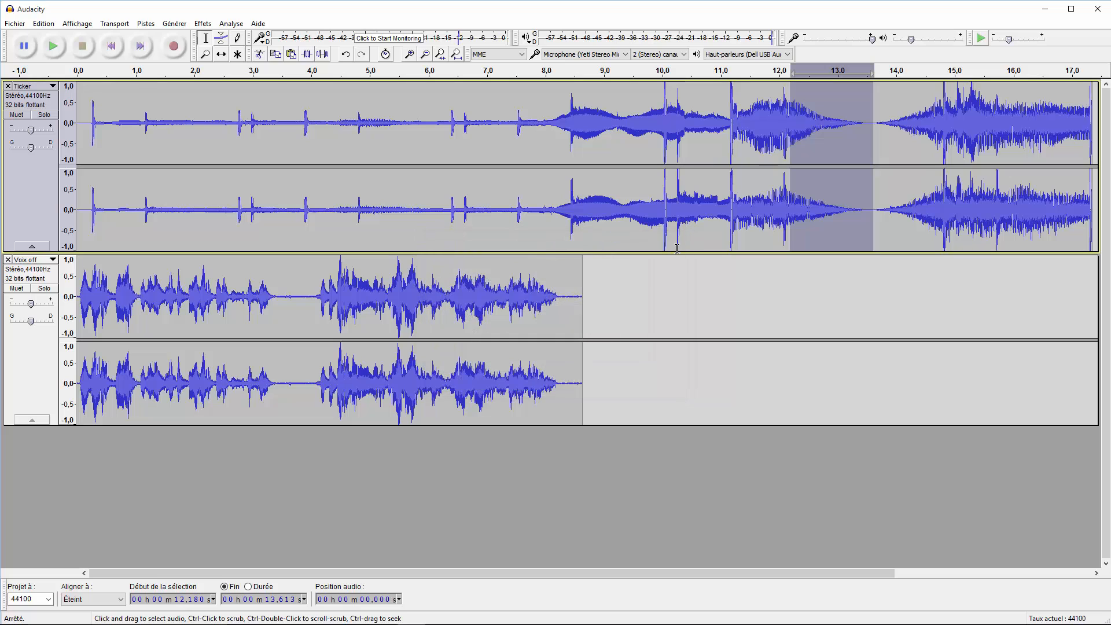
Look through the available effects for the selected Ticker section.
left_click(203, 22)
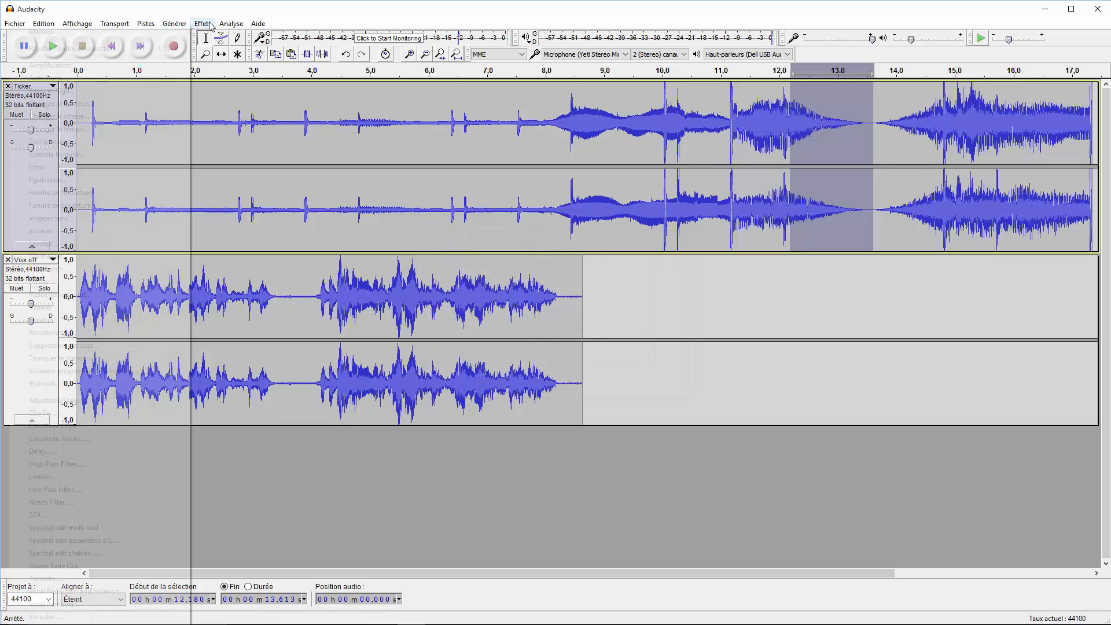
left_click(202, 14)
left_click(202, 23)
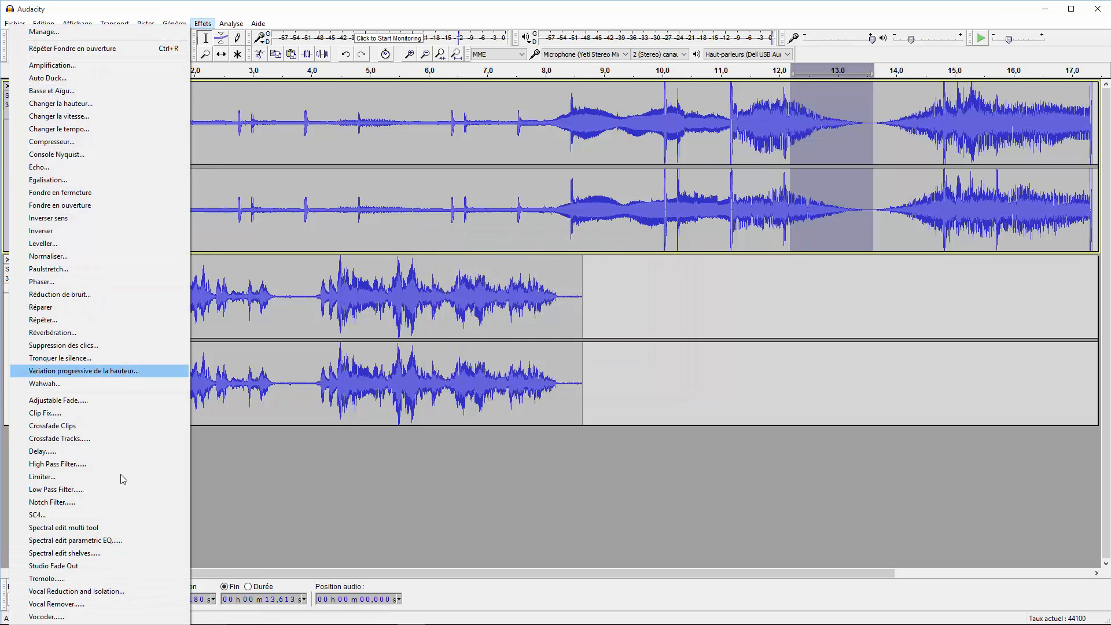